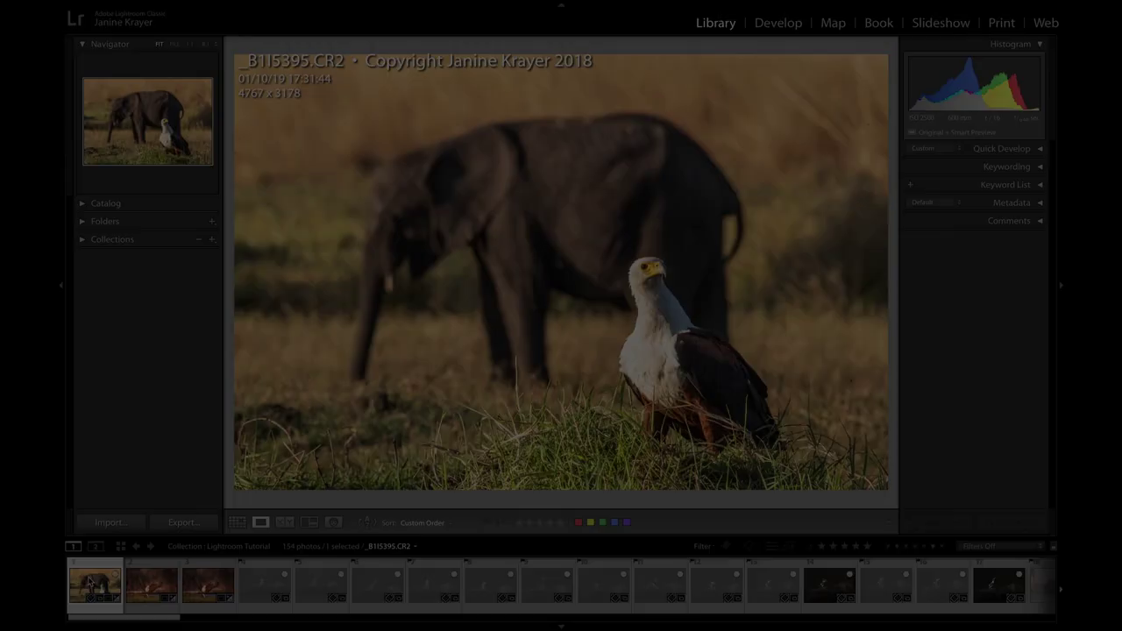
Step: Open the Export One File dialog for the elephant and fish eagle photo from the File menu
{"action": "right_click", "coordinate": [91, 583]}
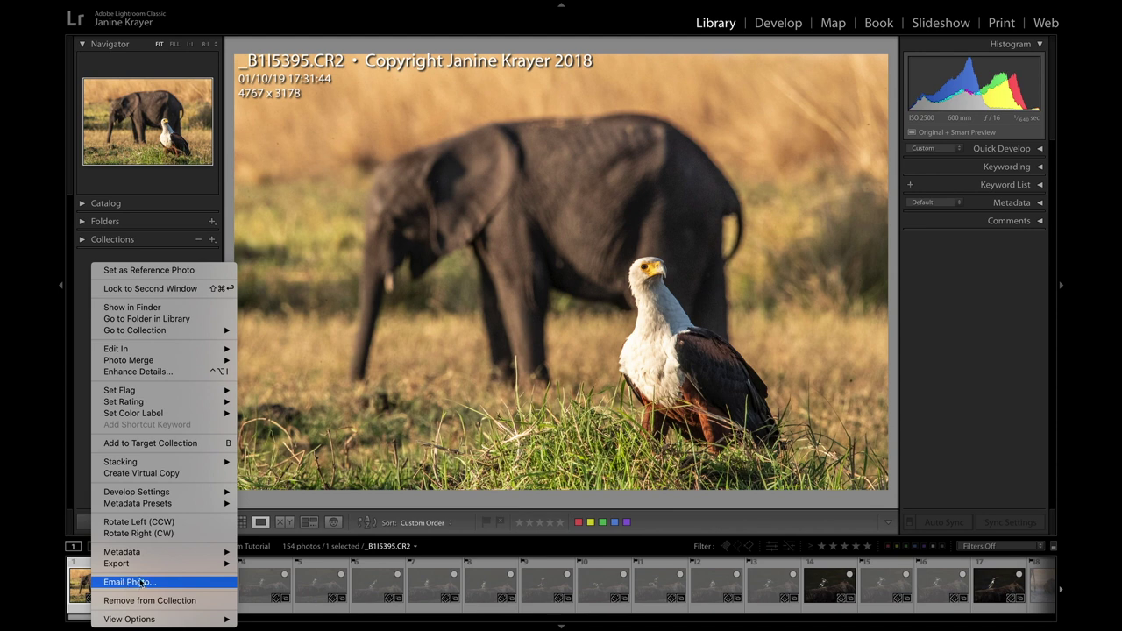
{"action": "mouse_move", "coordinate": [157, 569]}
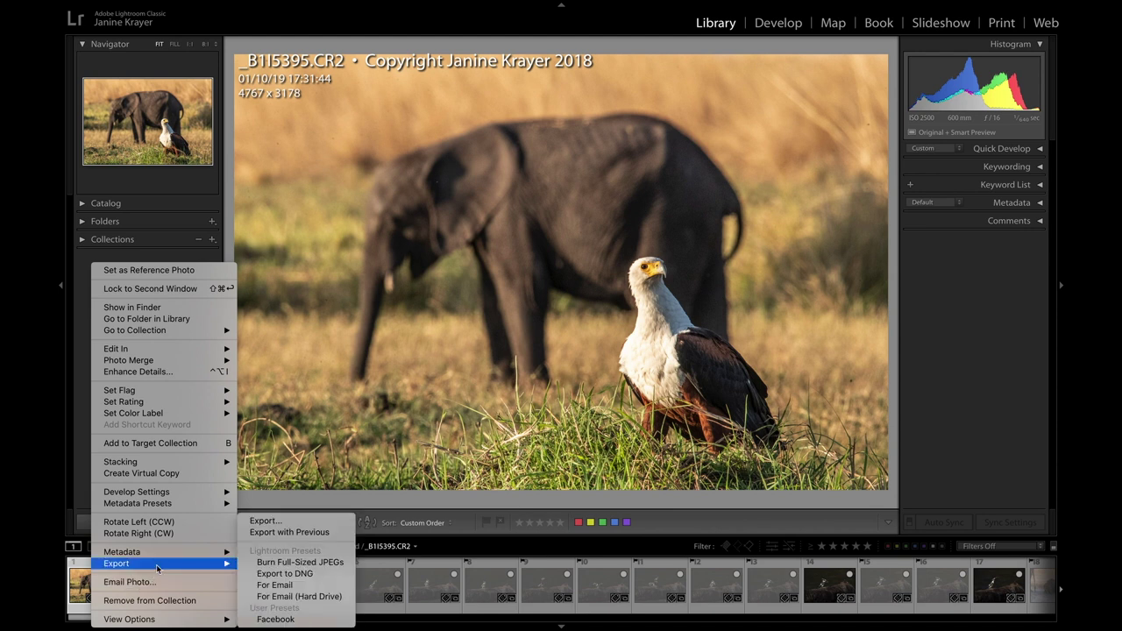
{"action": "key", "text": "Escape"}
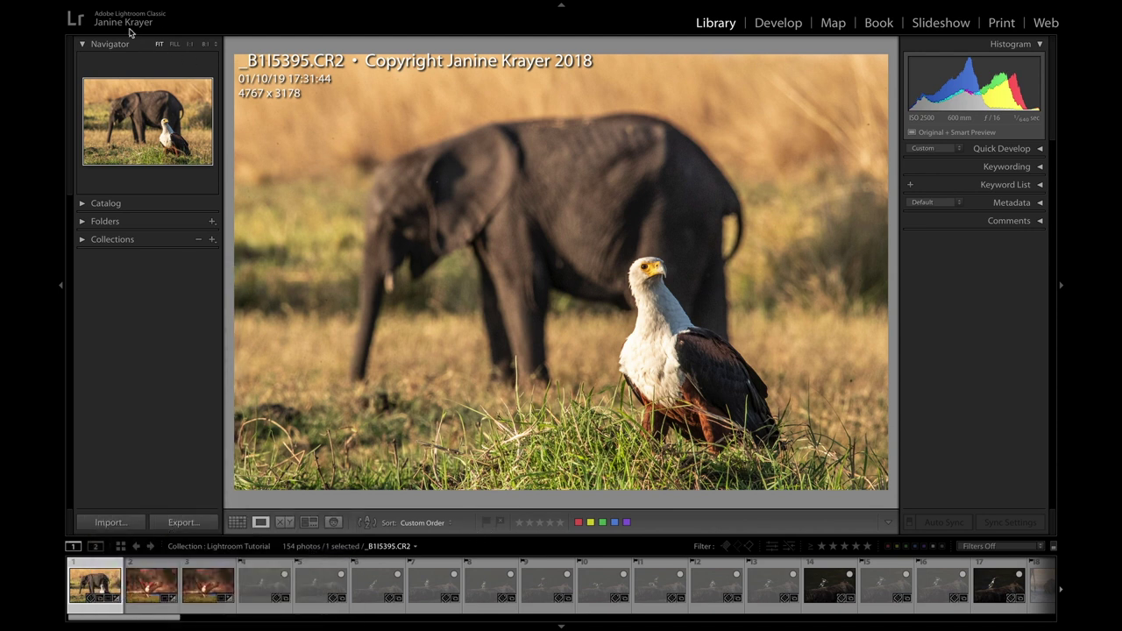
{"action": "mouse_move", "coordinate": [127, 4]}
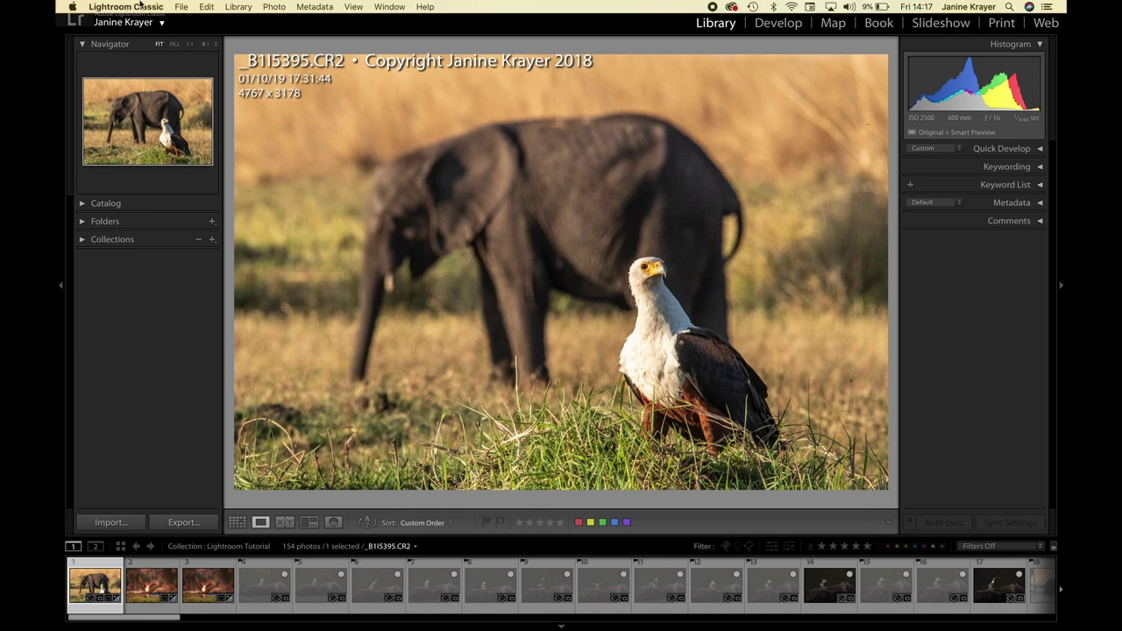
{"action": "left_click", "coordinate": [179, 6]}
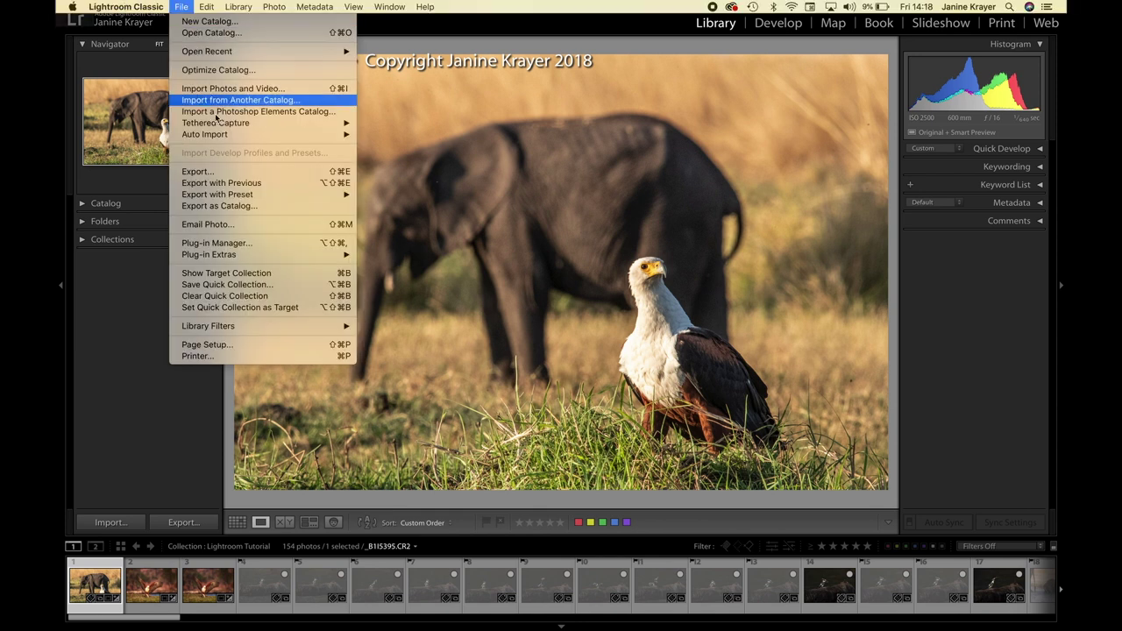
{"action": "left_click", "coordinate": [222, 171]}
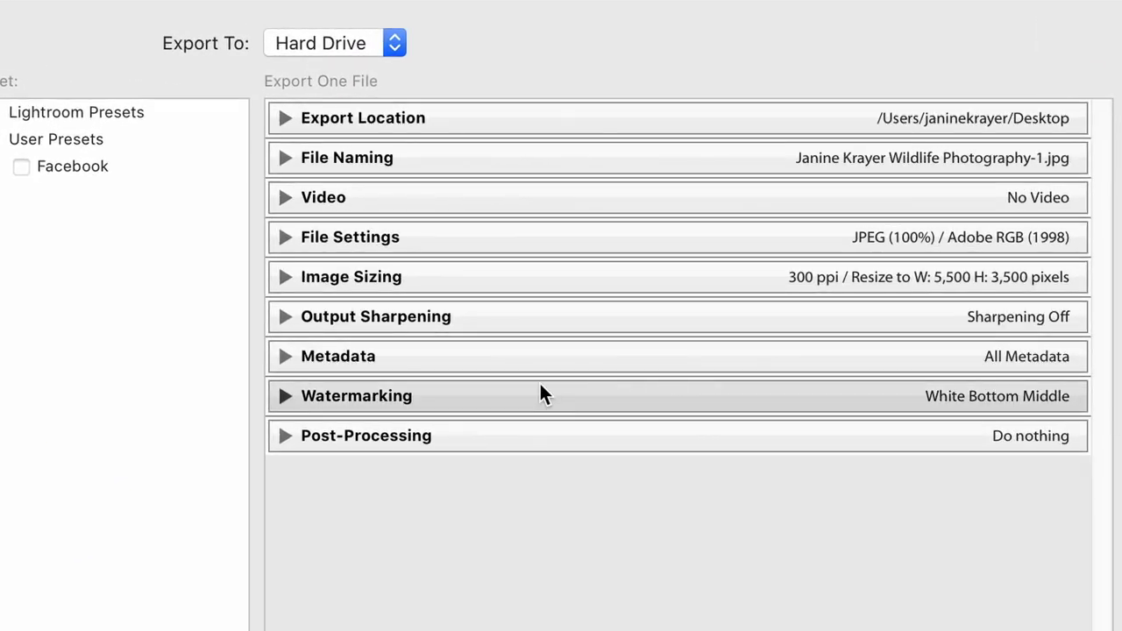
{"action": "left_click", "coordinate": [321, 119]}
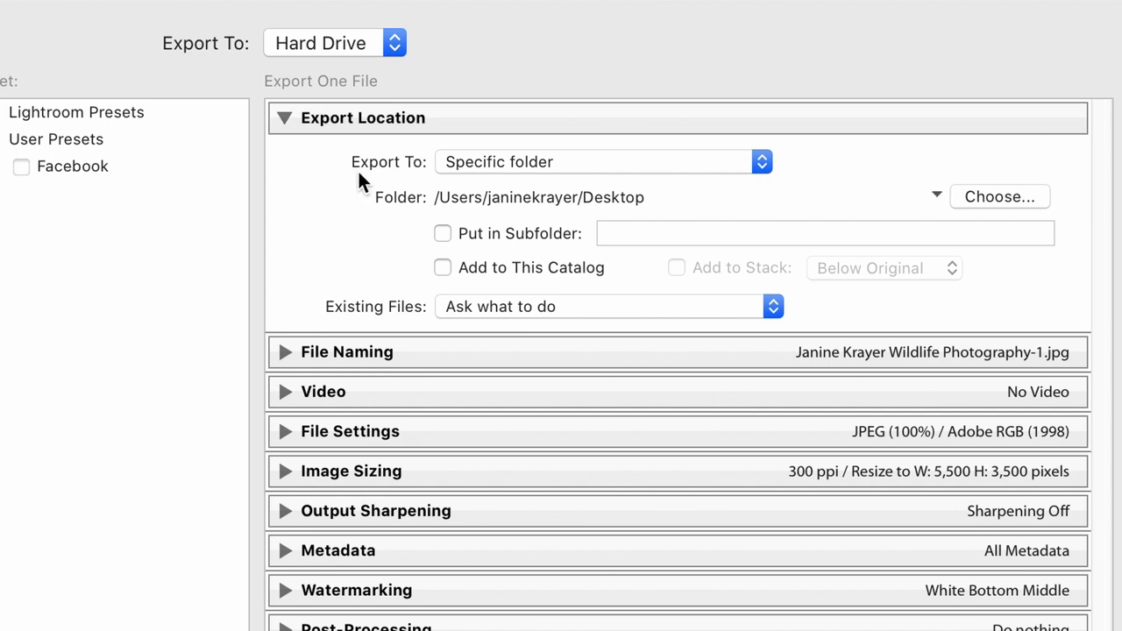
Step: Set the export destination to a specific folder on the Desktop
{"action": "left_click", "coordinate": [491, 161]}
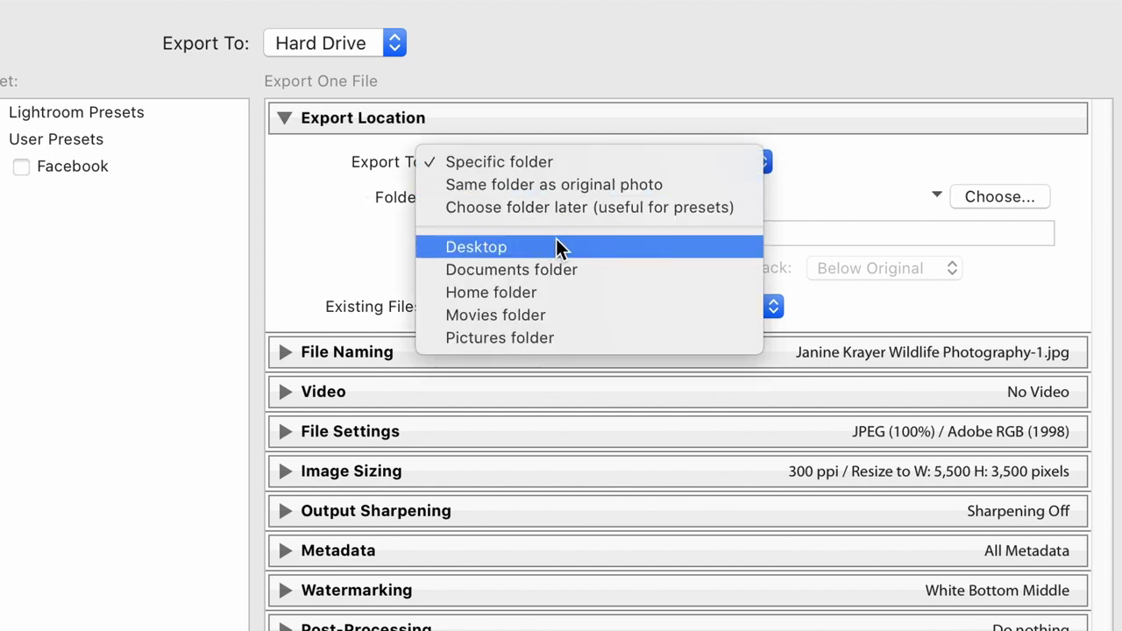
{"action": "left_click", "coordinate": [844, 151]}
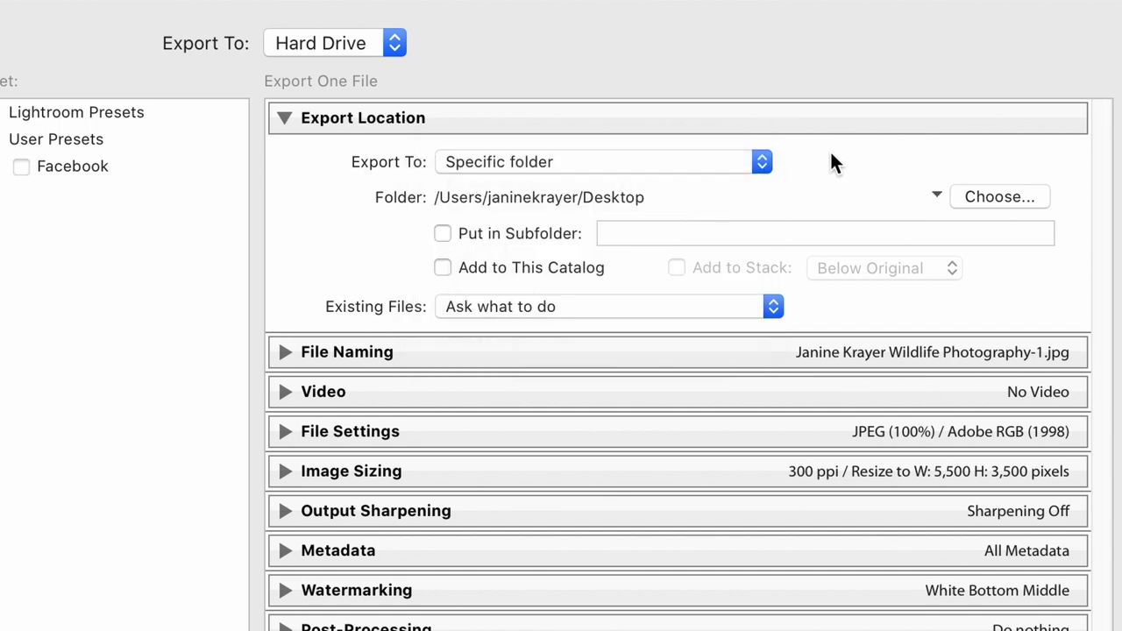
{"action": "left_click", "coordinate": [1023, 197]}
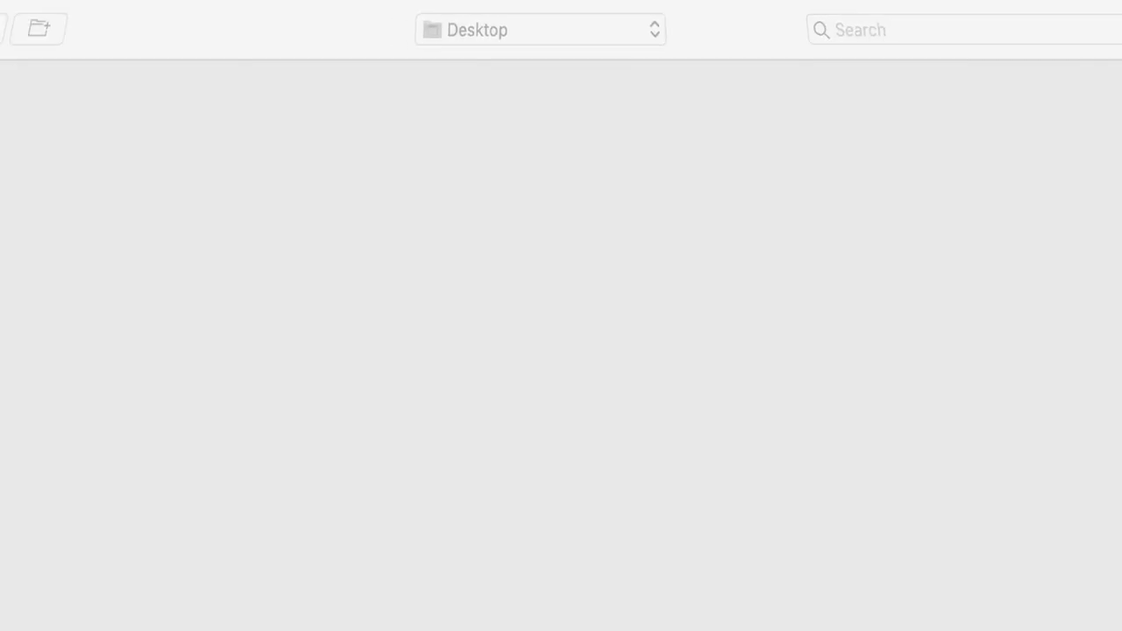
{"action": "key", "text": "Return"}
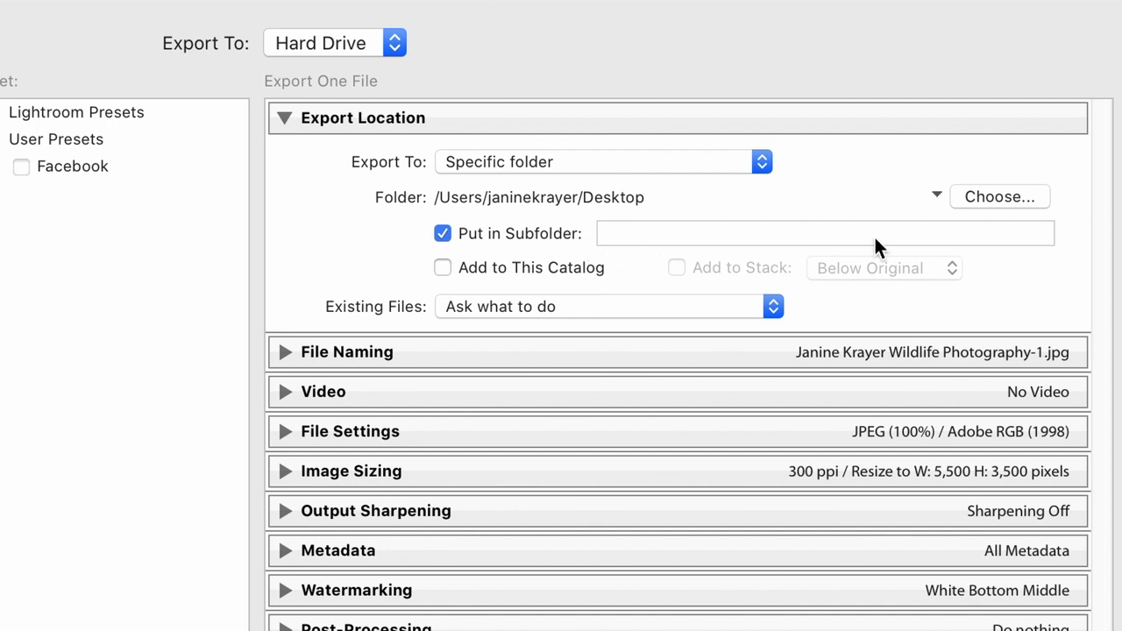
Step: Put the exported file in a new subfolder named 'Chobe 2020'
{"action": "left_click", "coordinate": [757, 234]}
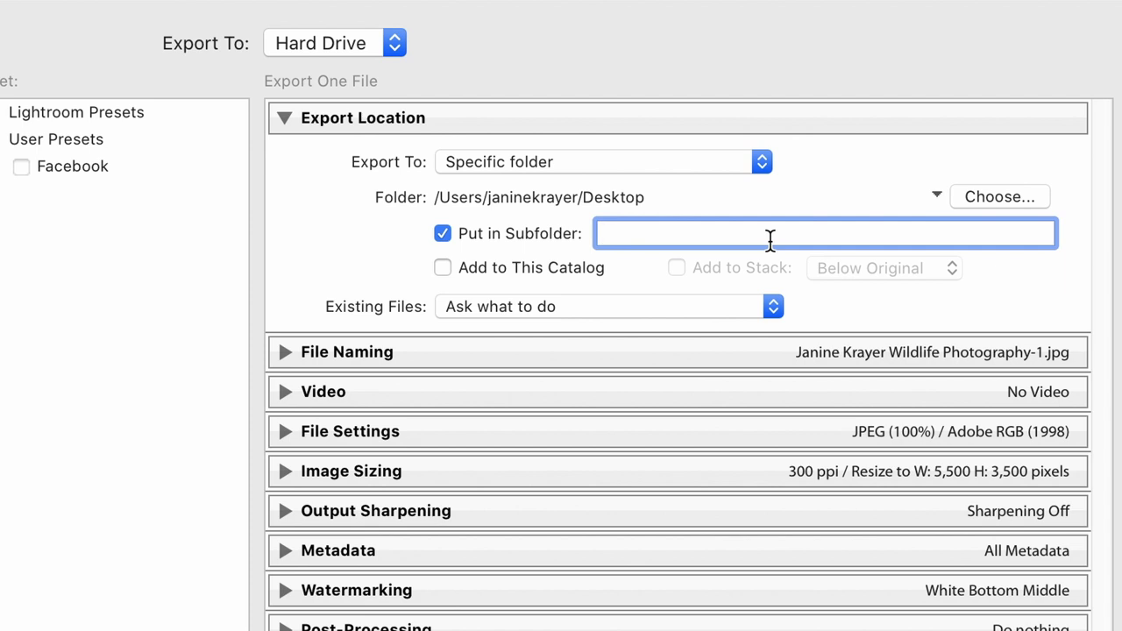
{"action": "type", "text": "C"}
{"action": "key", "text": "BackSpace"}
{"action": "type", "text": "Chobe 2020"}
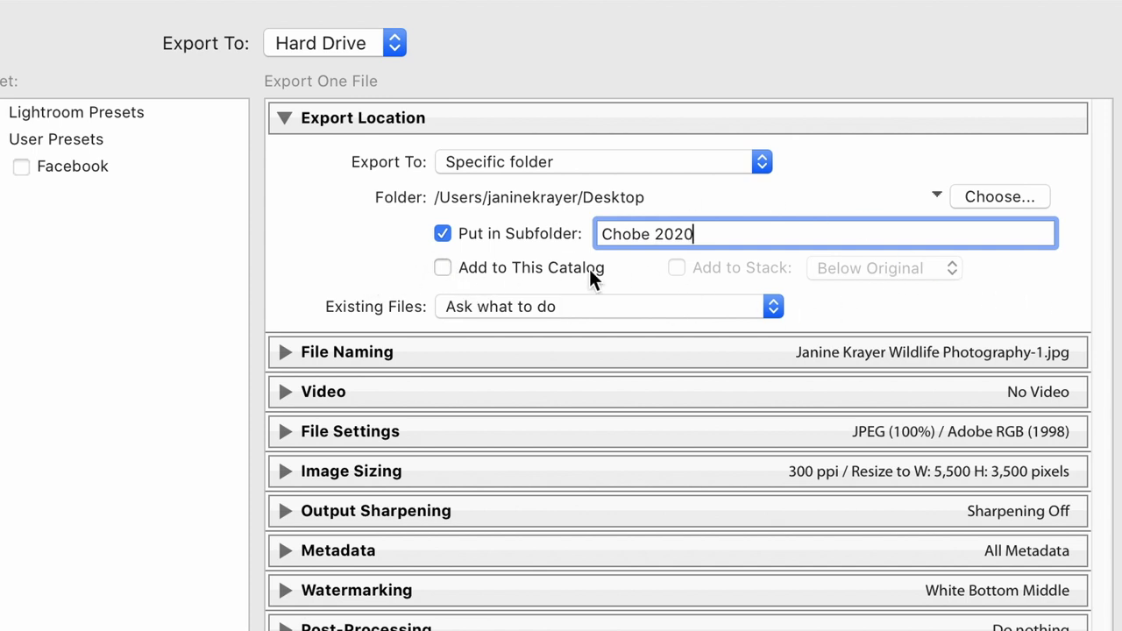
{"action": "left_click", "coordinate": [318, 117]}
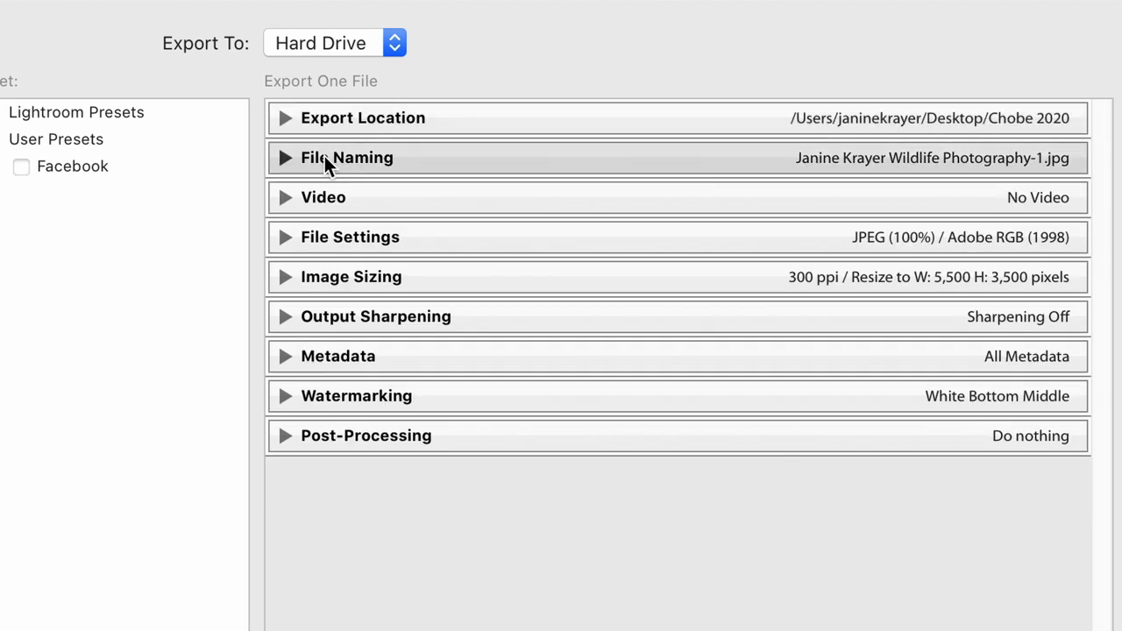
{"action": "left_click", "coordinate": [323, 154]}
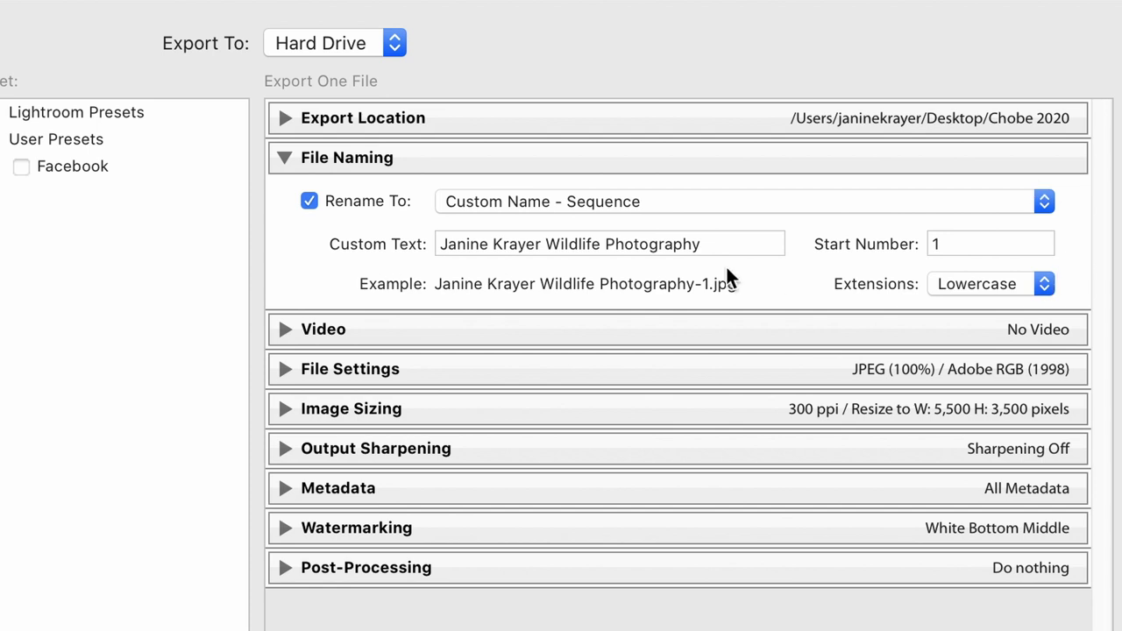
{"action": "left_click", "coordinate": [501, 211]}
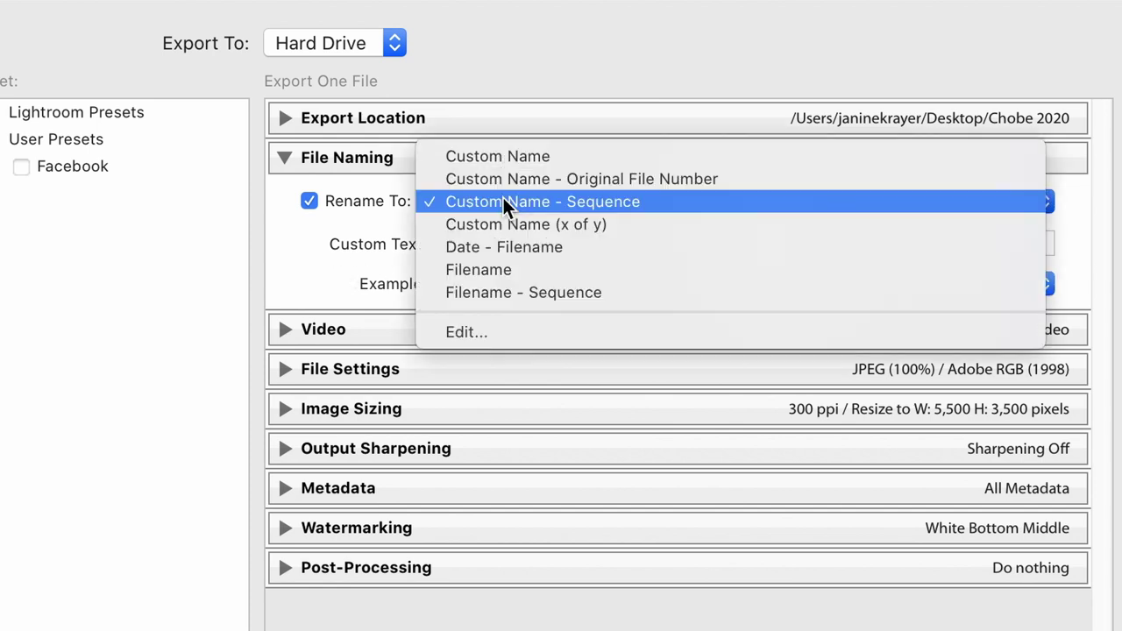
{"action": "left_click", "coordinate": [869, 208]}
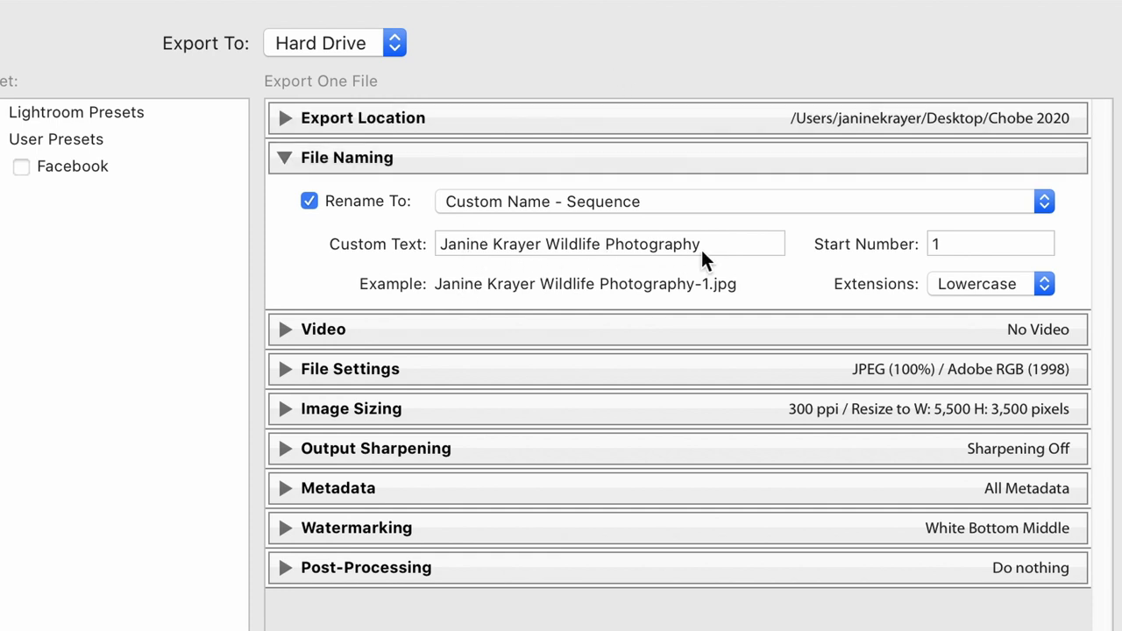
{"action": "double_click", "coordinate": [942, 238]}
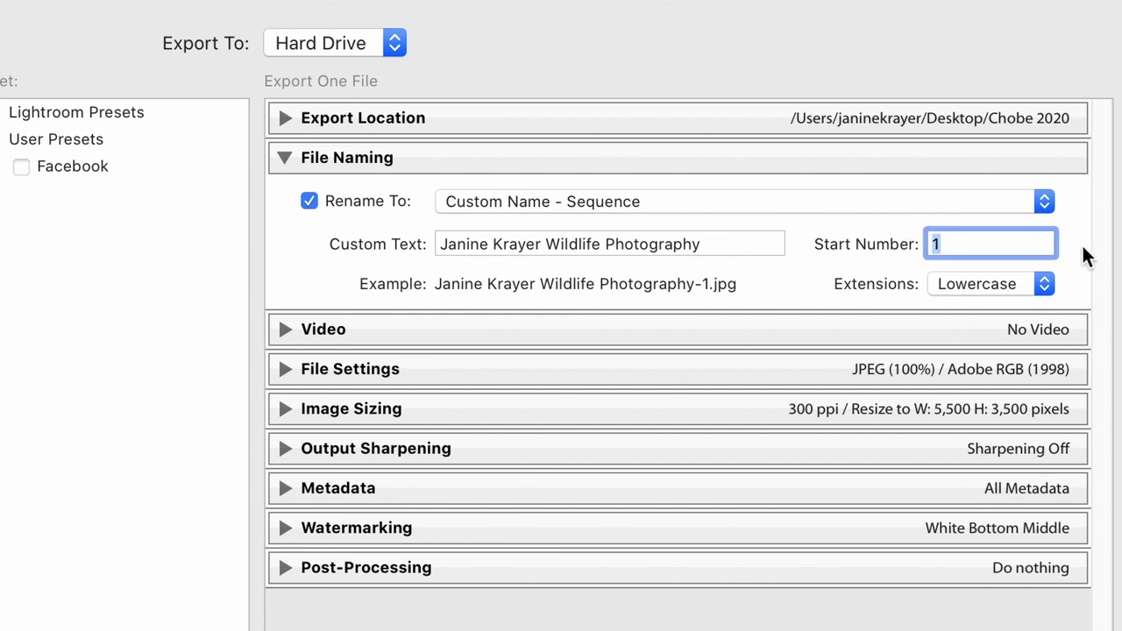
{"action": "left_click", "coordinate": [336, 158]}
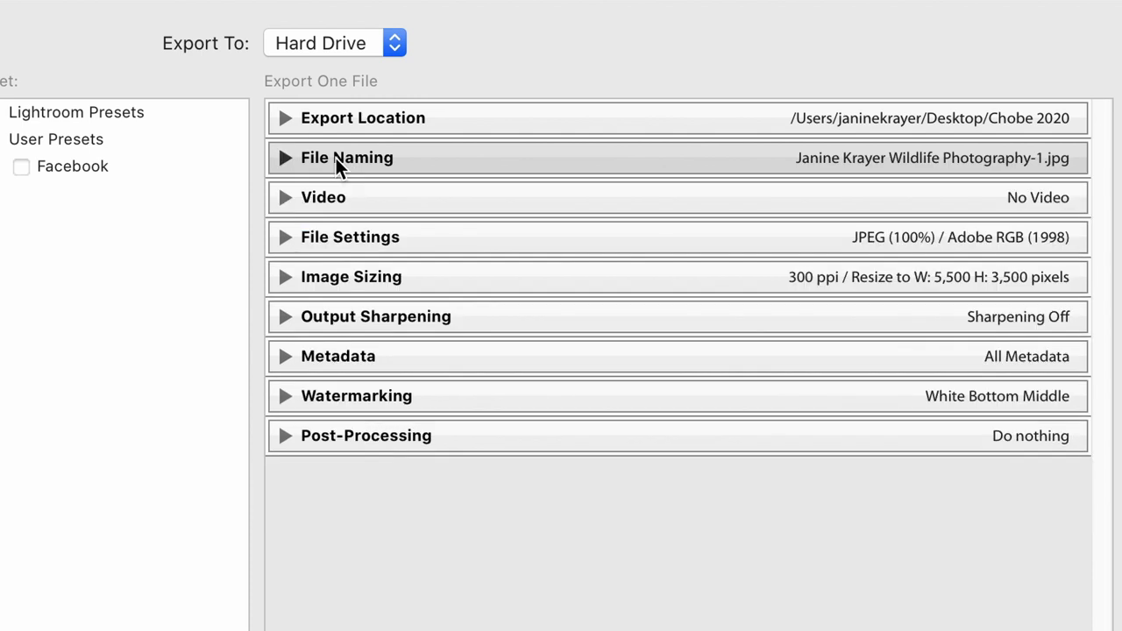
{"action": "left_click", "coordinate": [929, 211]}
Step: Keep JPEG format at quality 100 and set the colour space to Adobe RGB (1998)
{"action": "left_click", "coordinate": [931, 213]}
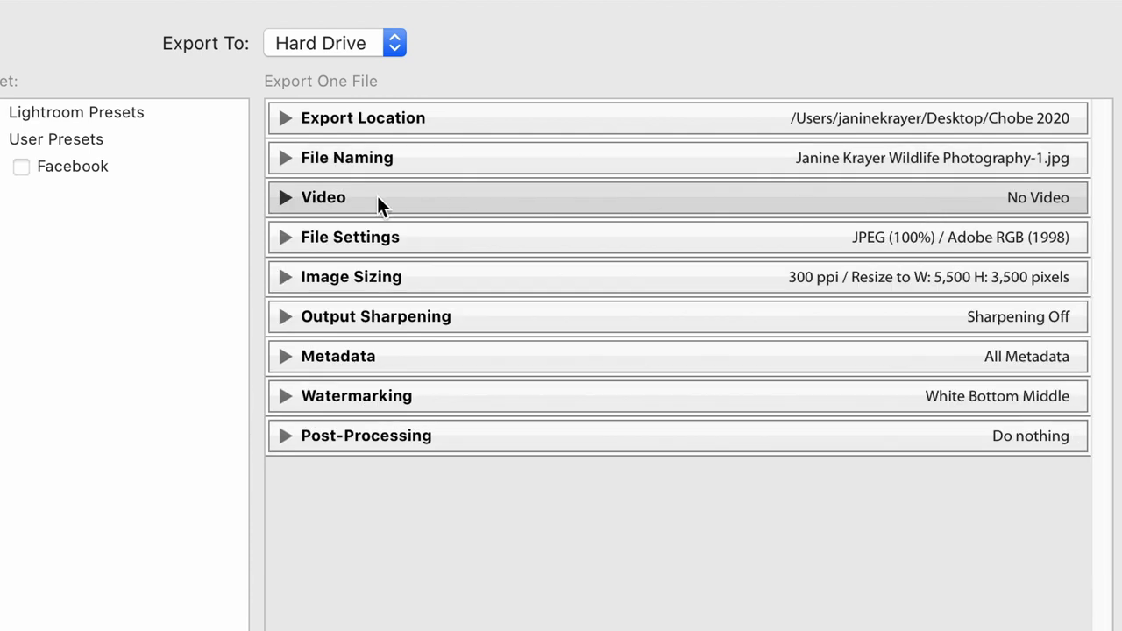
{"action": "left_click", "coordinate": [306, 237]}
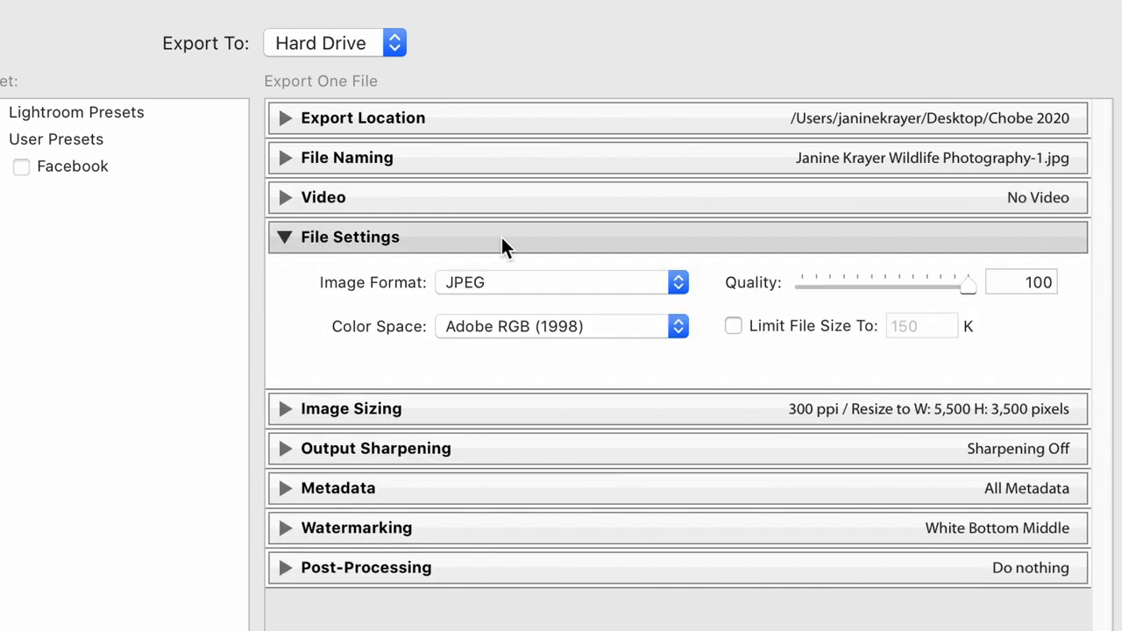
{"action": "left_click", "coordinate": [524, 285]}
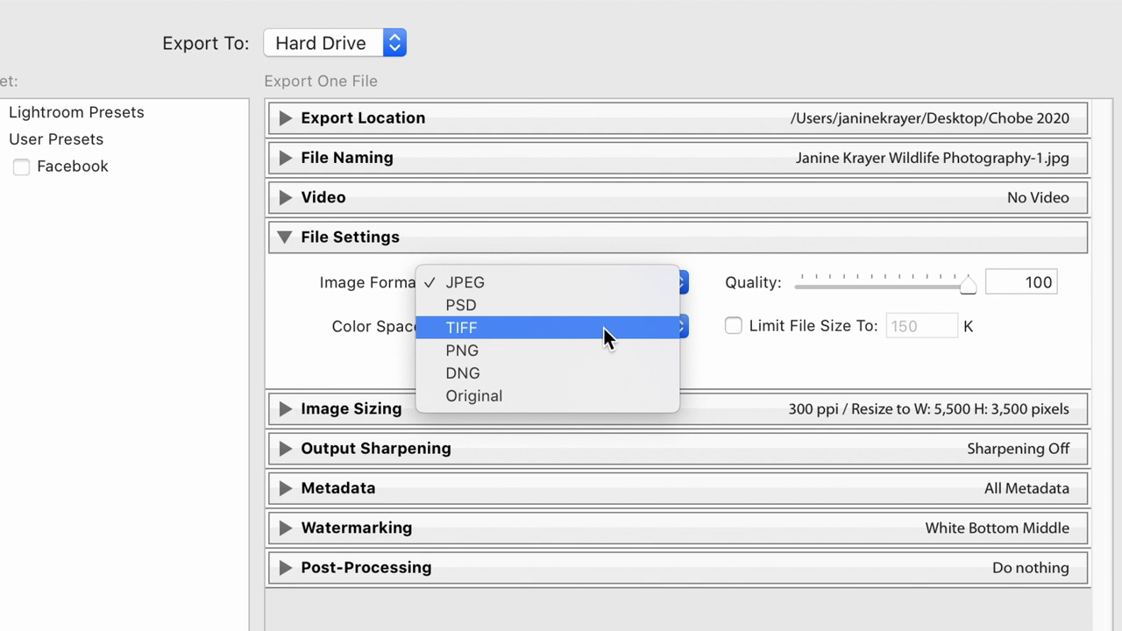
{"action": "left_click", "coordinate": [706, 353]}
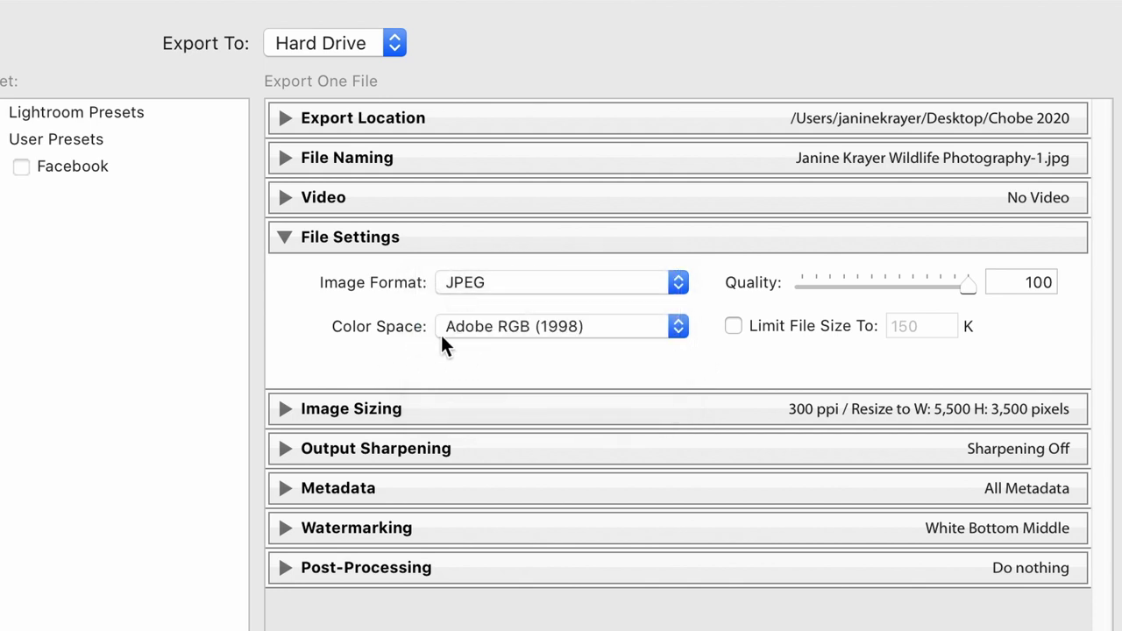
{"action": "left_click", "coordinate": [487, 326]}
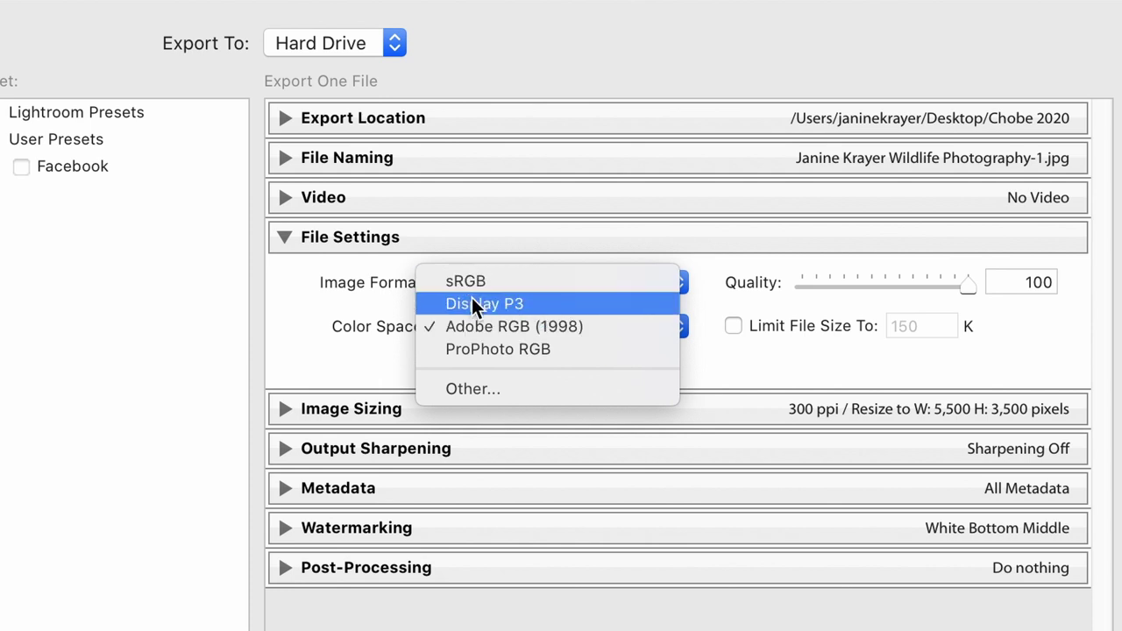
{"action": "left_click", "coordinate": [589, 326]}
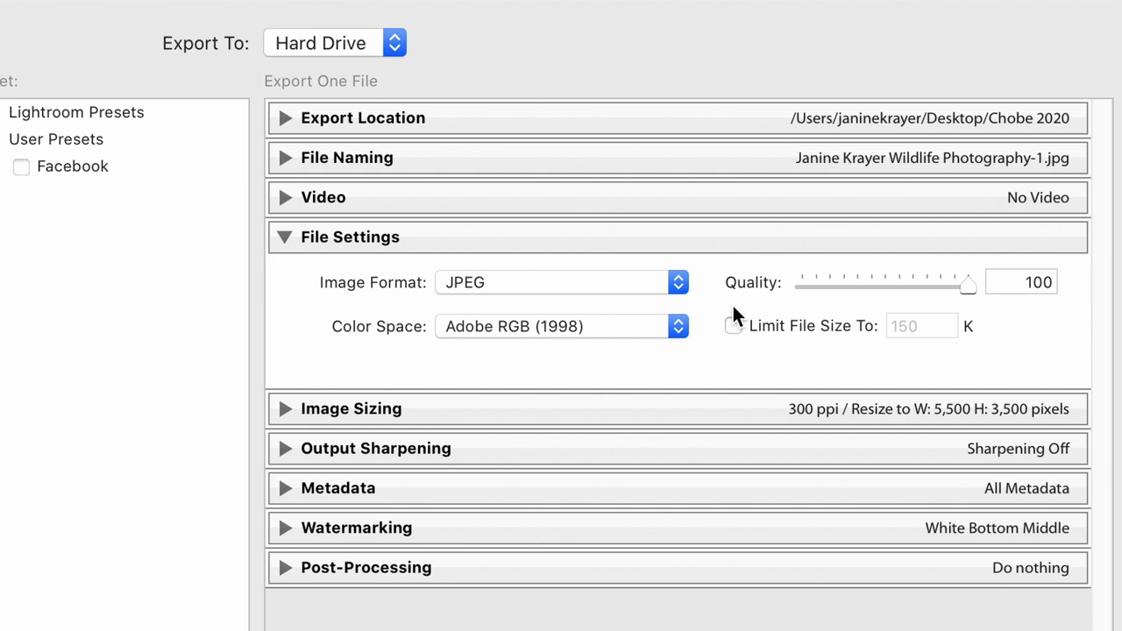
{"action": "left_click", "coordinate": [312, 239]}
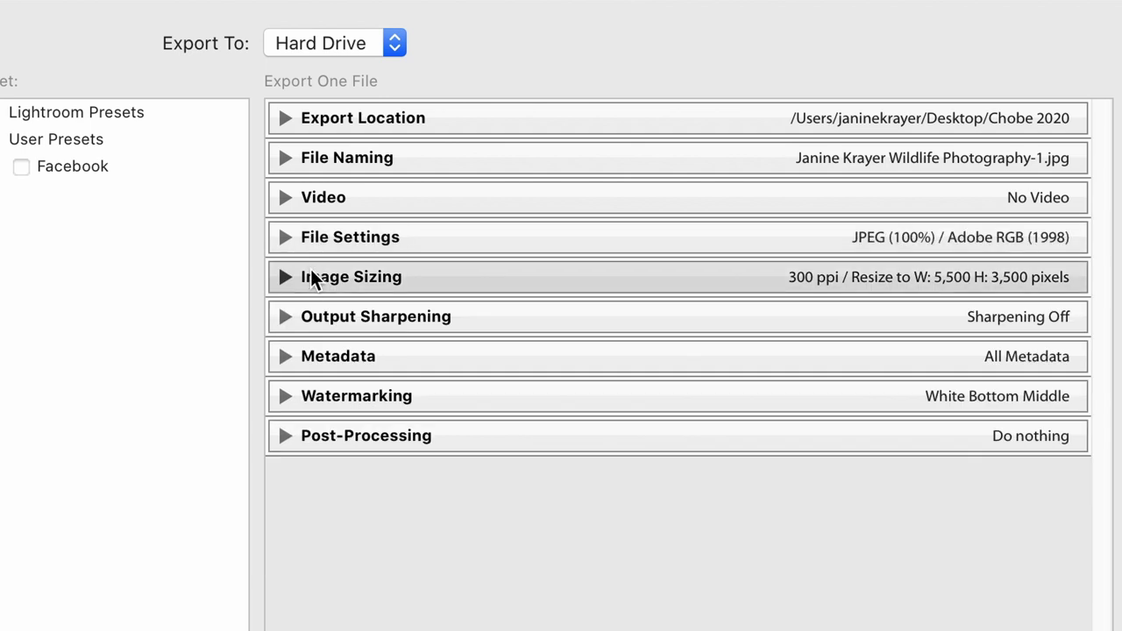
{"action": "left_click", "coordinate": [309, 274]}
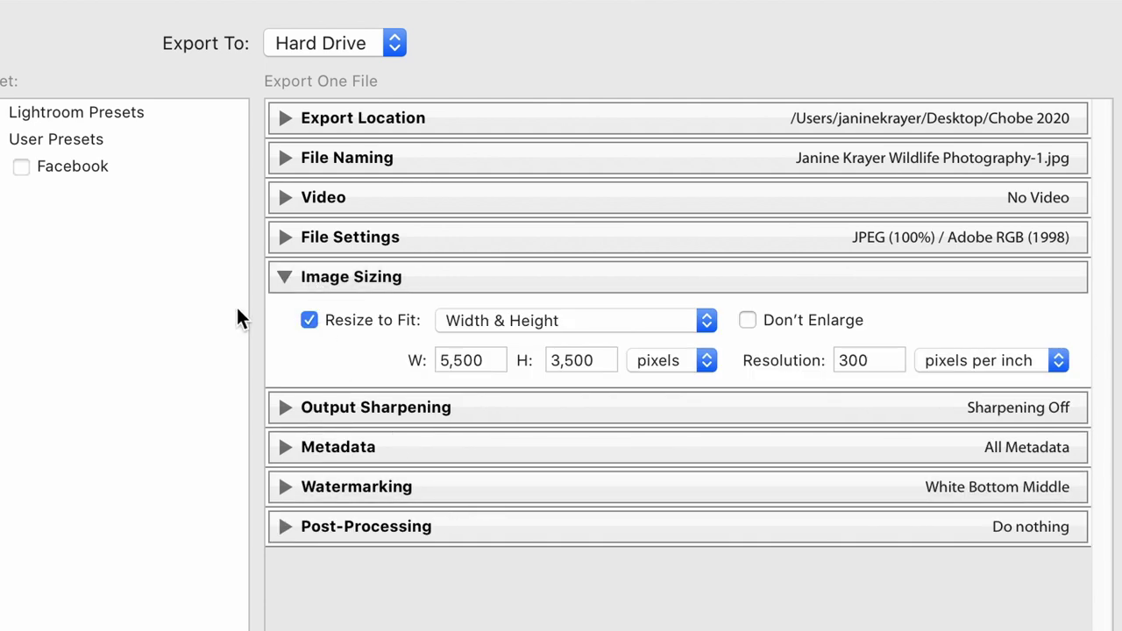
{"action": "left_click", "coordinate": [308, 320]}
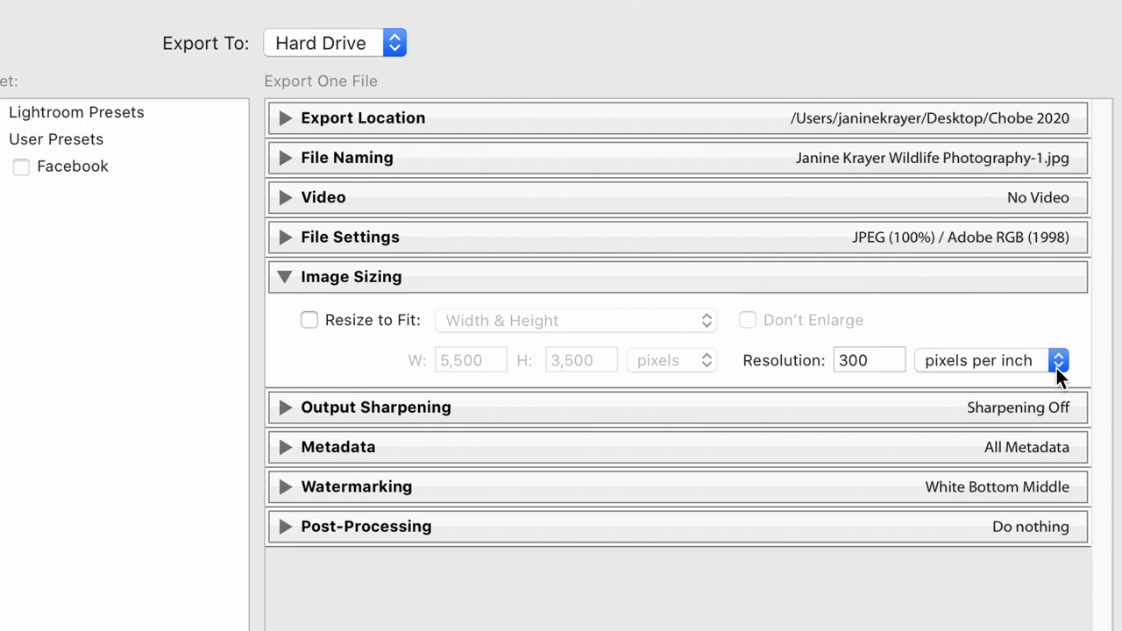
{"action": "left_click", "coordinate": [312, 317]}
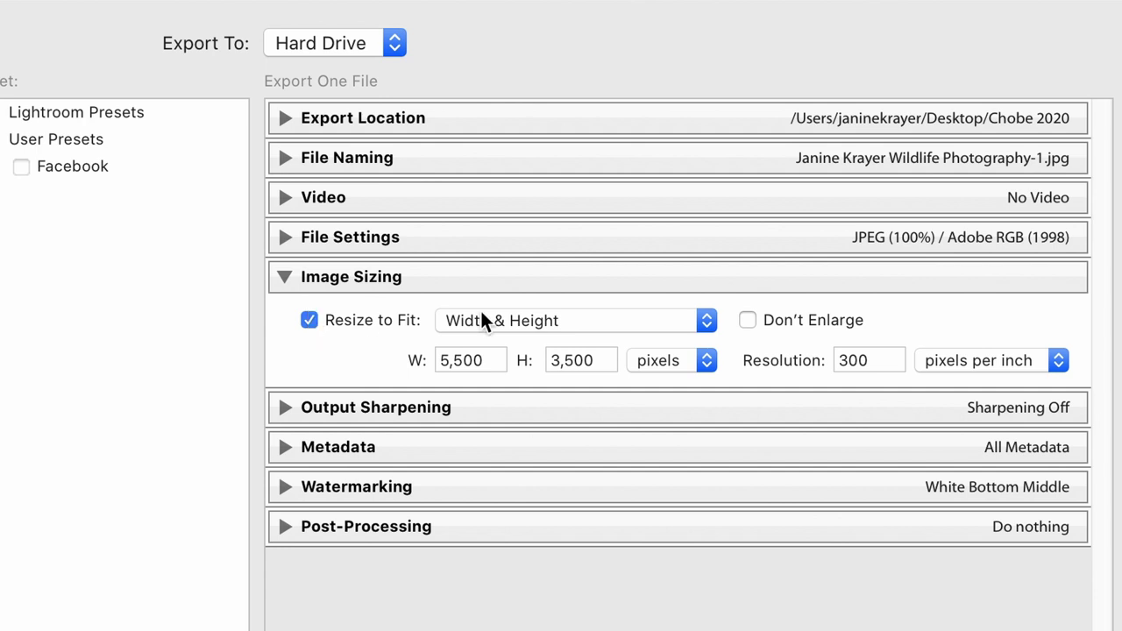
{"action": "left_click", "coordinate": [574, 320]}
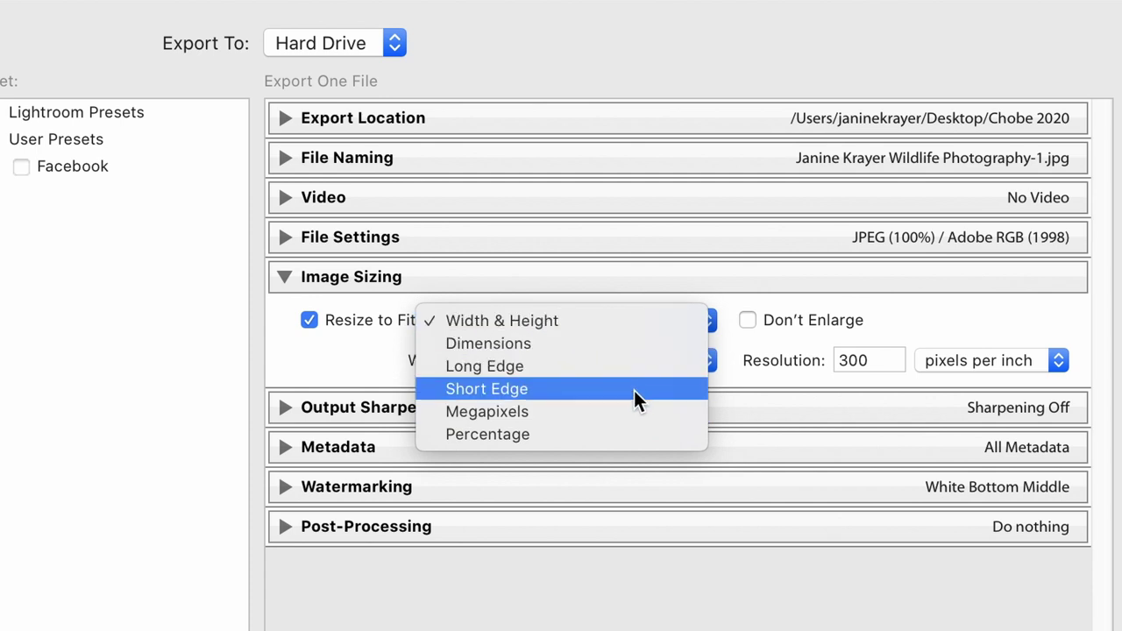
{"action": "left_click", "coordinate": [952, 326]}
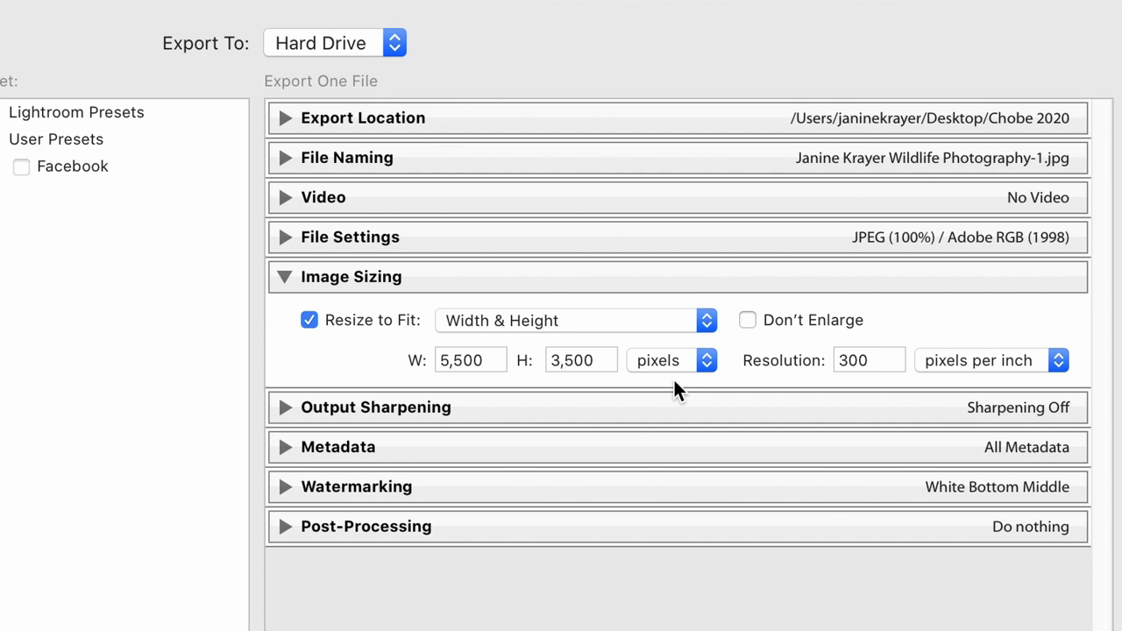
{"action": "left_click", "coordinate": [292, 273]}
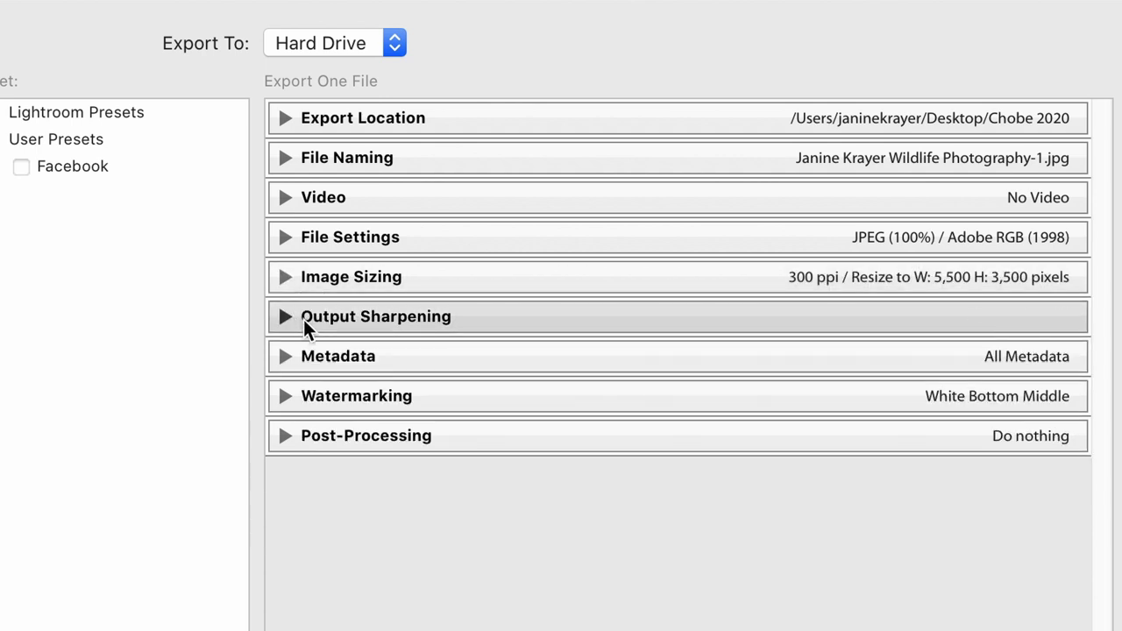
{"action": "left_click", "coordinate": [304, 319]}
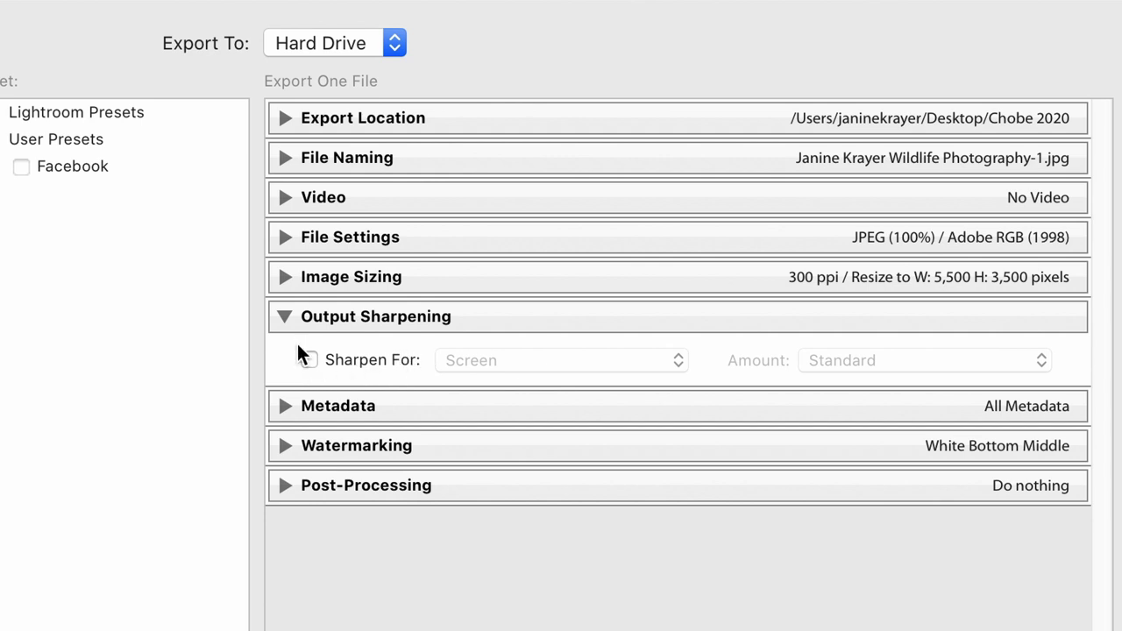
{"action": "left_click", "coordinate": [289, 316]}
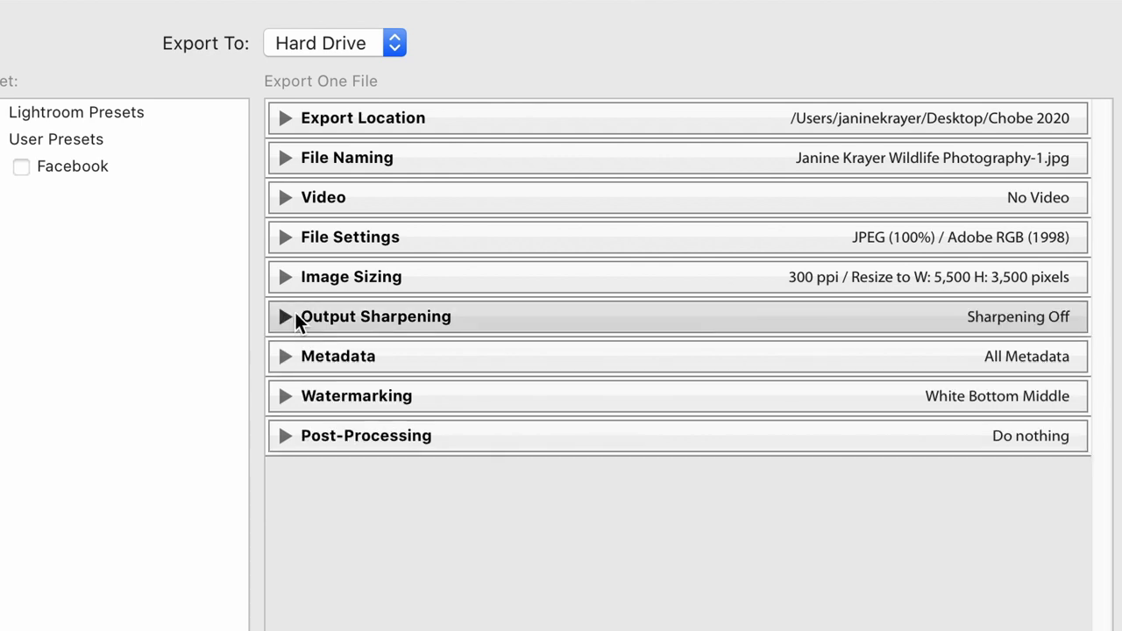
{"action": "left_click", "coordinate": [290, 357]}
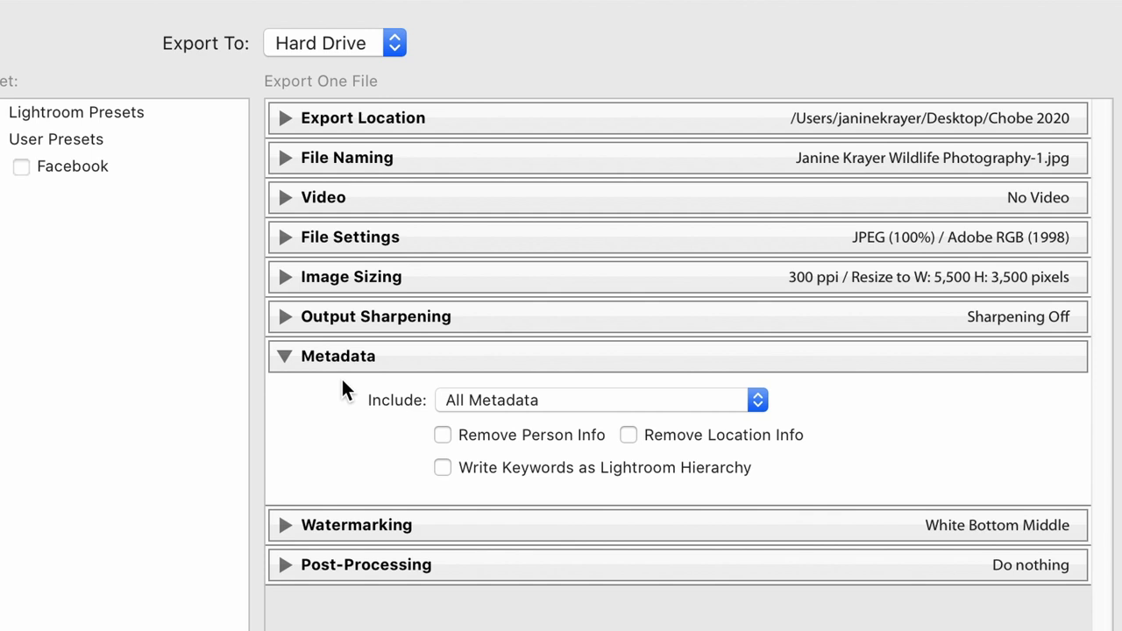
{"action": "left_click", "coordinate": [304, 363]}
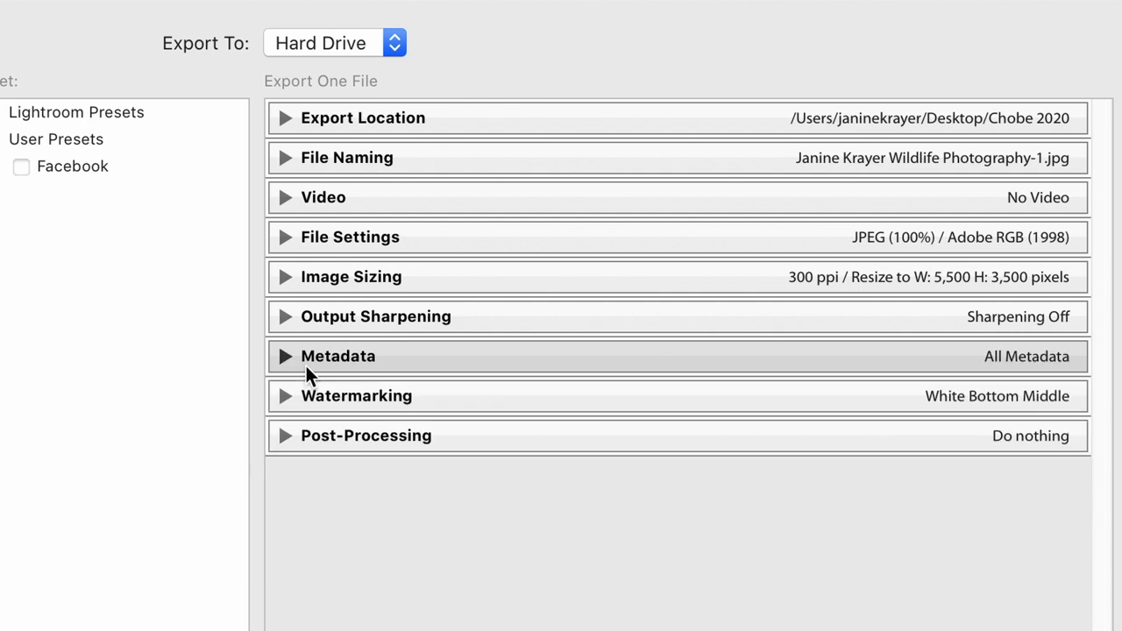
{"action": "left_click", "coordinate": [295, 397]}
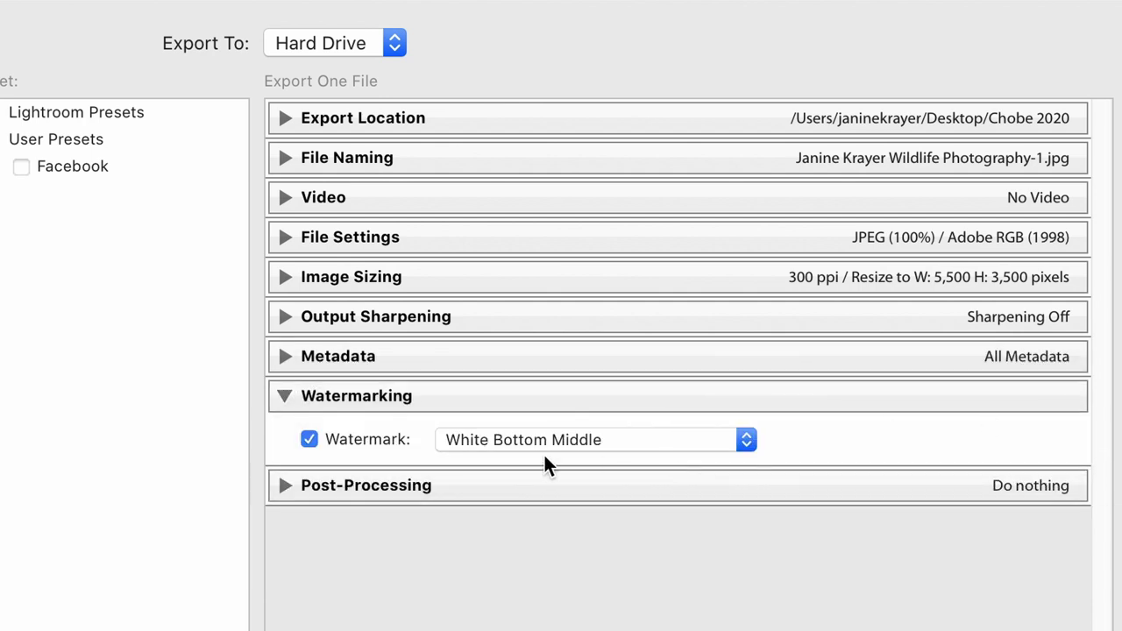
{"action": "left_click", "coordinate": [675, 441]}
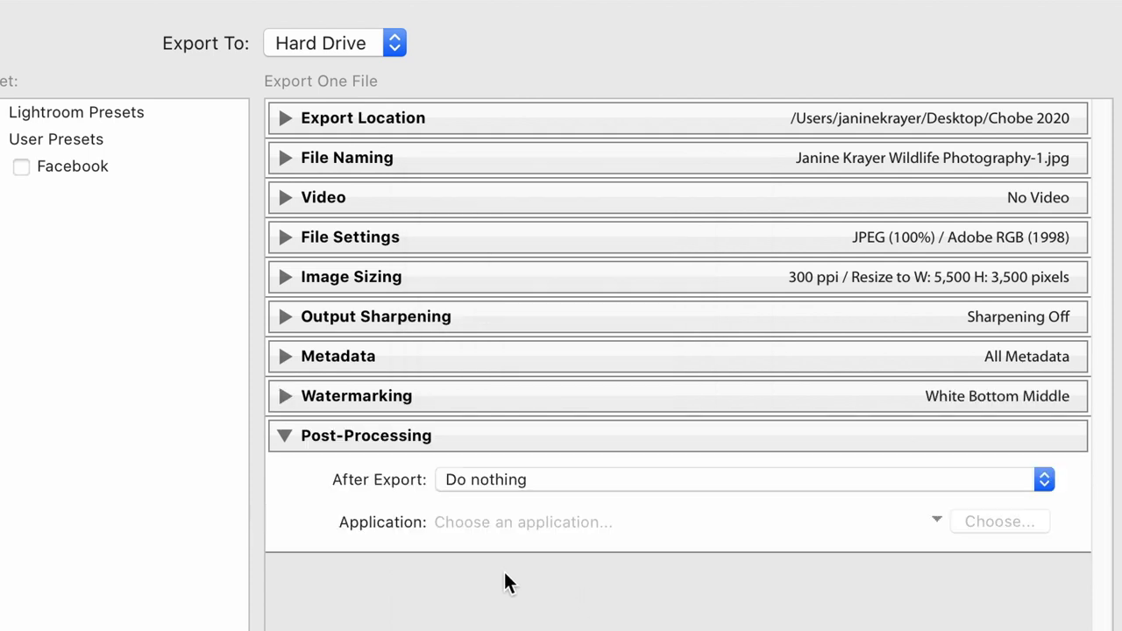
{"action": "left_click", "coordinate": [458, 480]}
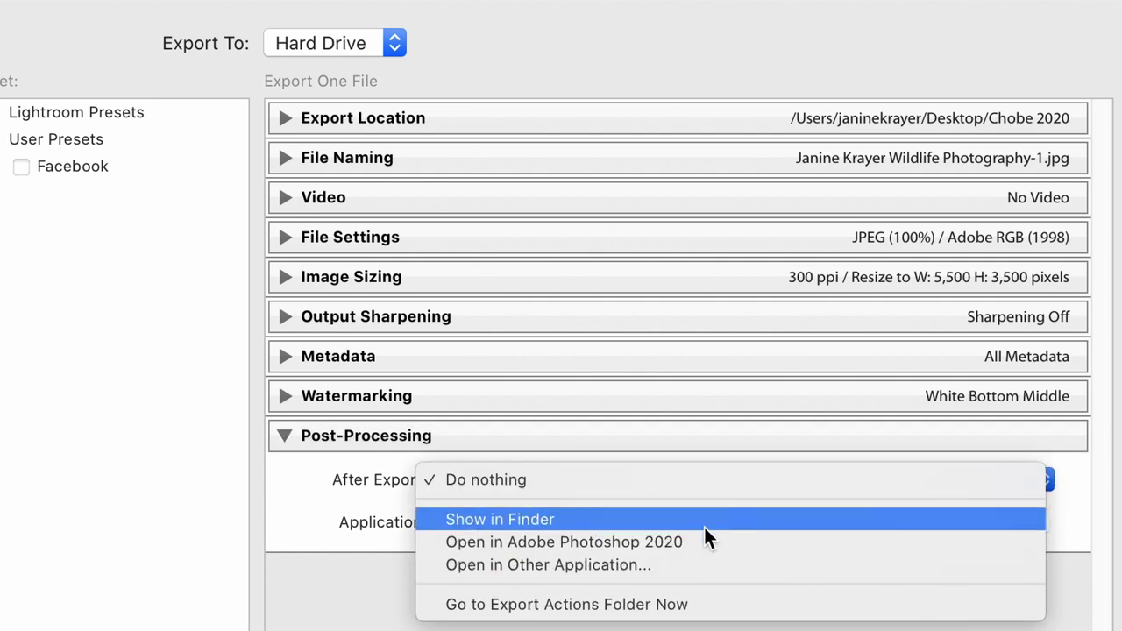
{"action": "left_click", "coordinate": [490, 479]}
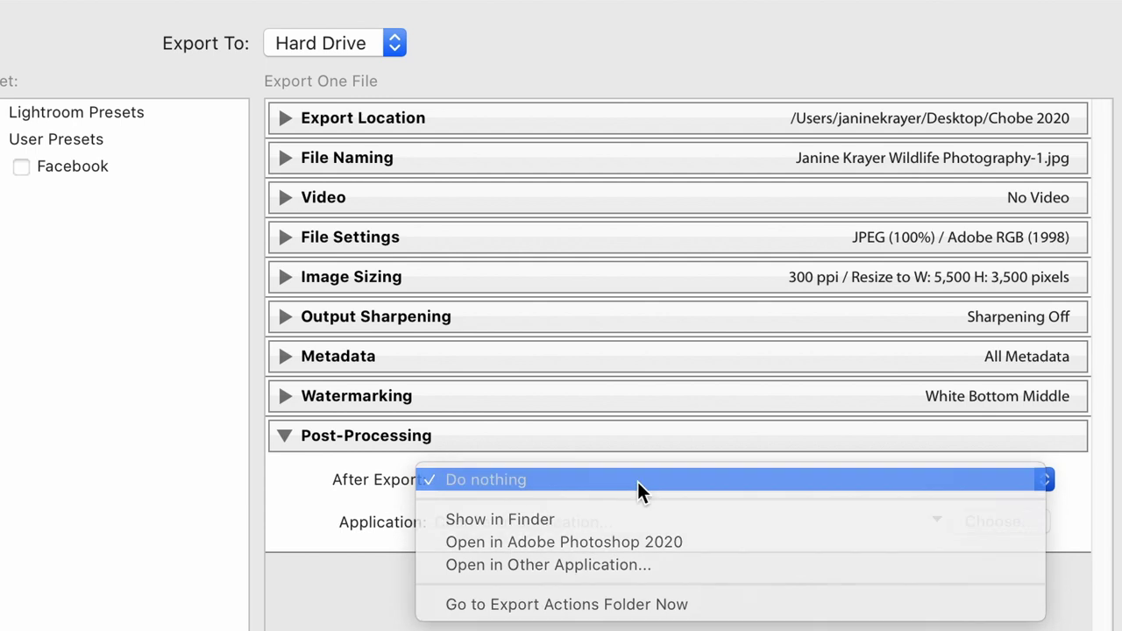
{"action": "left_click", "coordinate": [460, 435]}
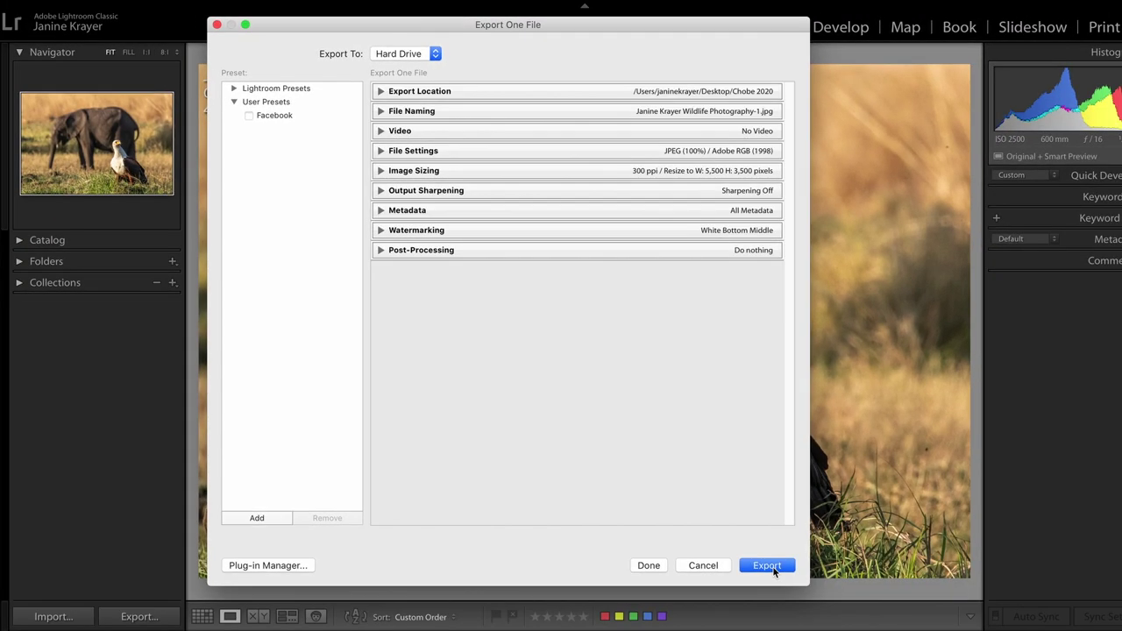
Step: Export the photo, then select the first three photos in Grid view and start exporting them
{"action": "left_click", "coordinate": [767, 565]}
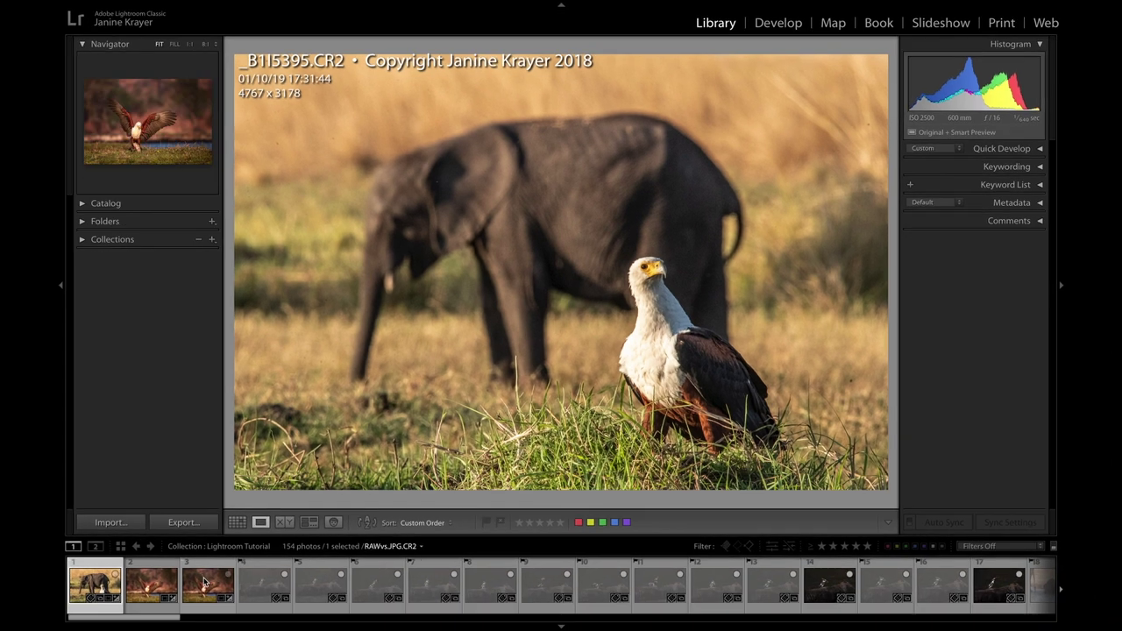
{"action": "left_click", "coordinate": [202, 596], "text": "shift"}
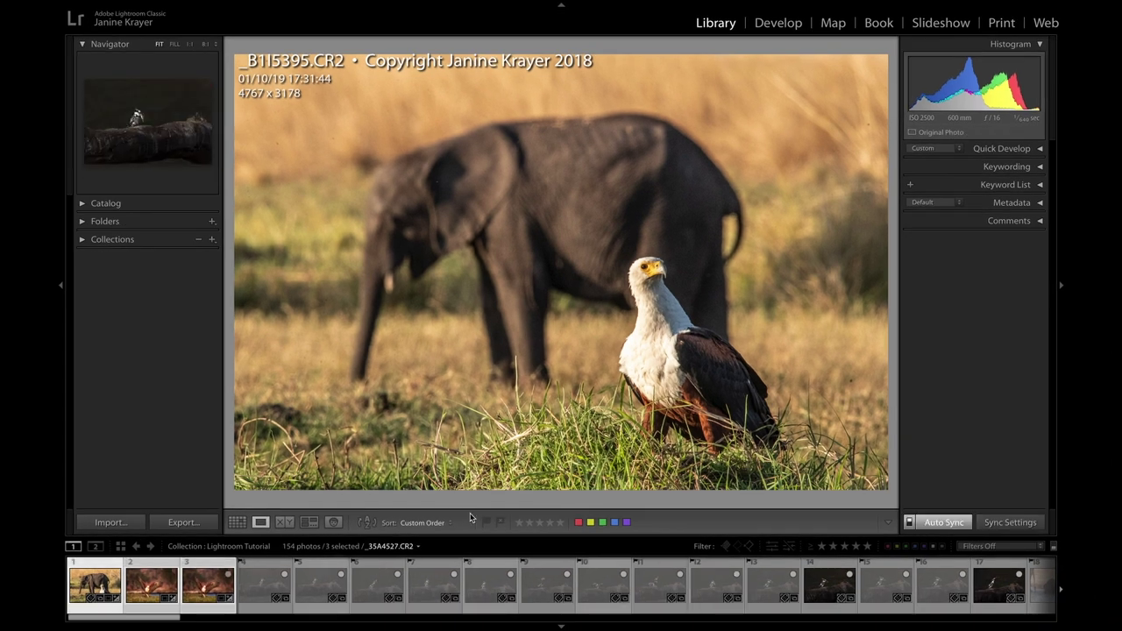
{"action": "left_click", "coordinate": [237, 522]}
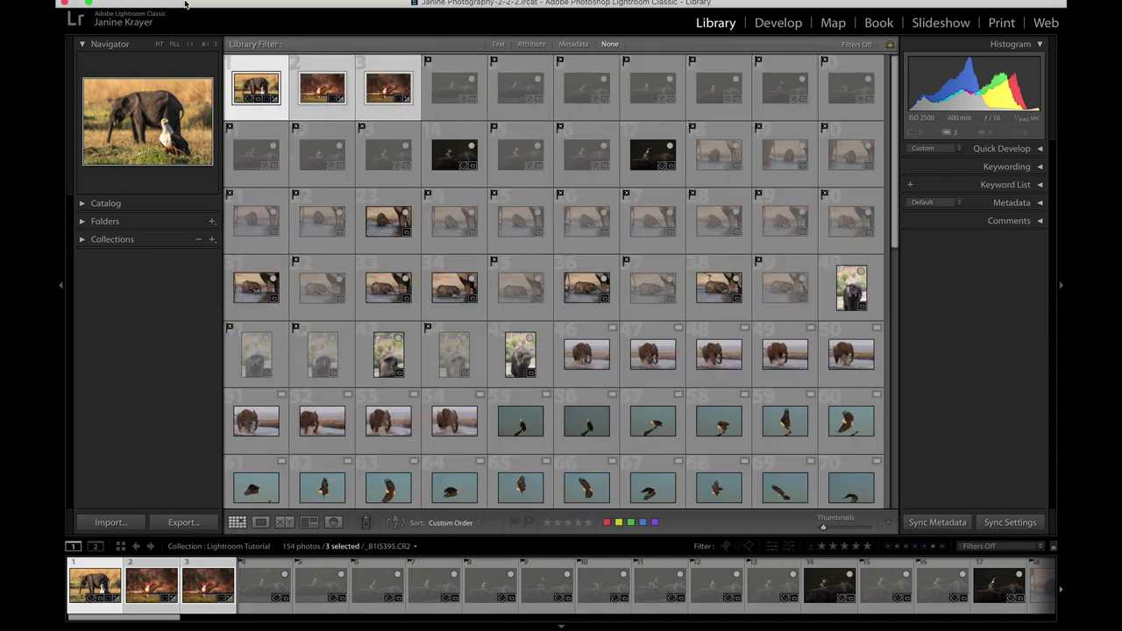
{"action": "left_click", "coordinate": [184, 6]}
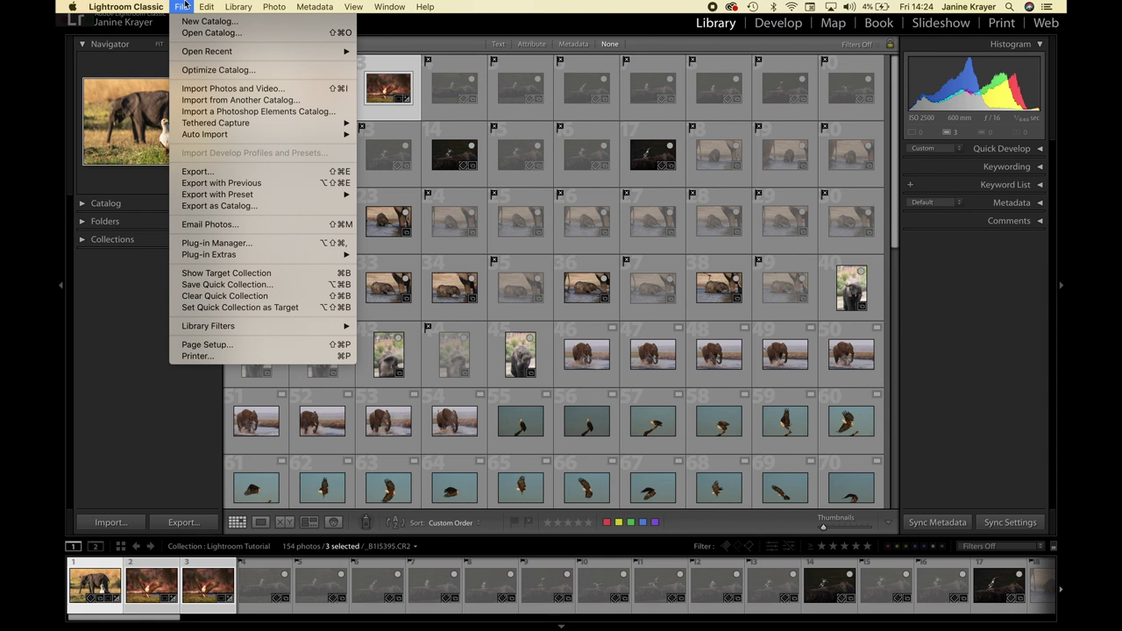
{"action": "left_click", "coordinate": [266, 171]}
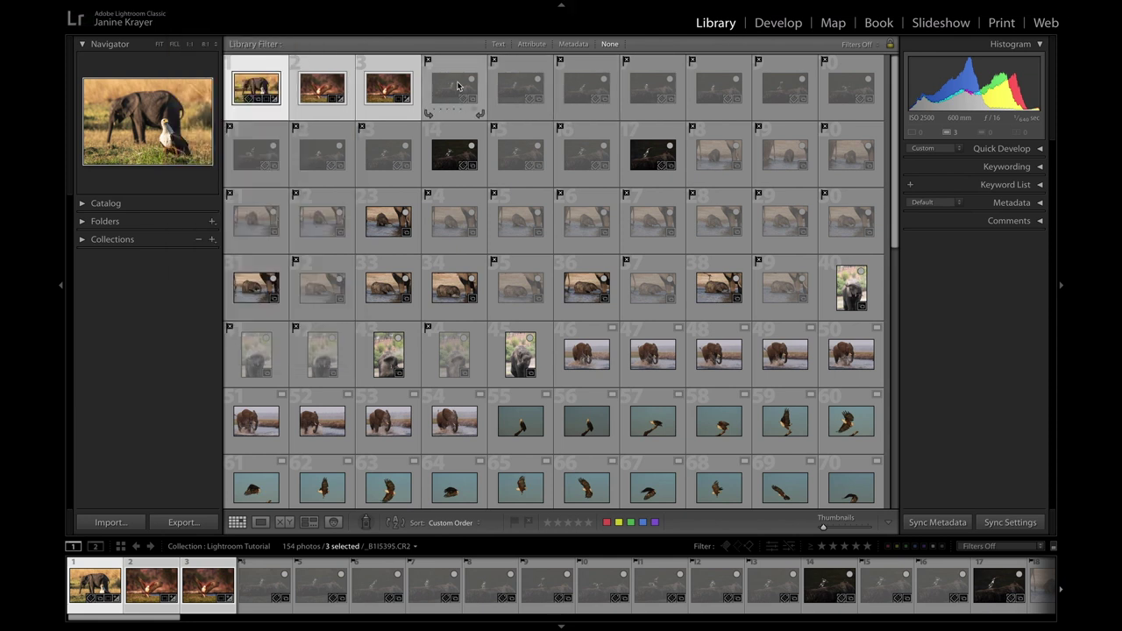